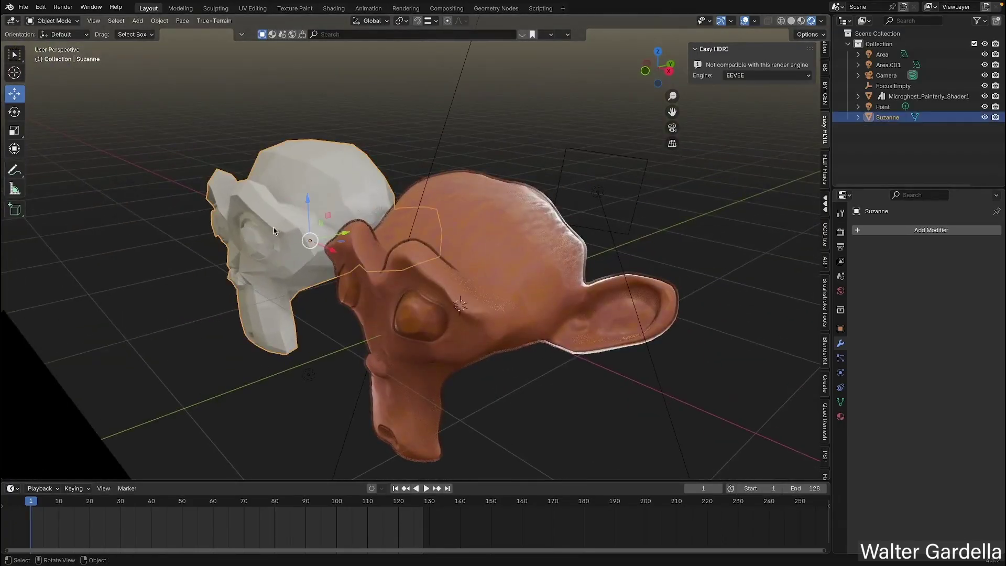
- Add a Subdivision modifier with level 2 to the white Suzanne head and apply it to the mesh
{"action": "key", "text": "ctrl+2"}
{"action": "middle_click_drag", "start_coordinate": [393, 258], "coordinate": [350, 239]}
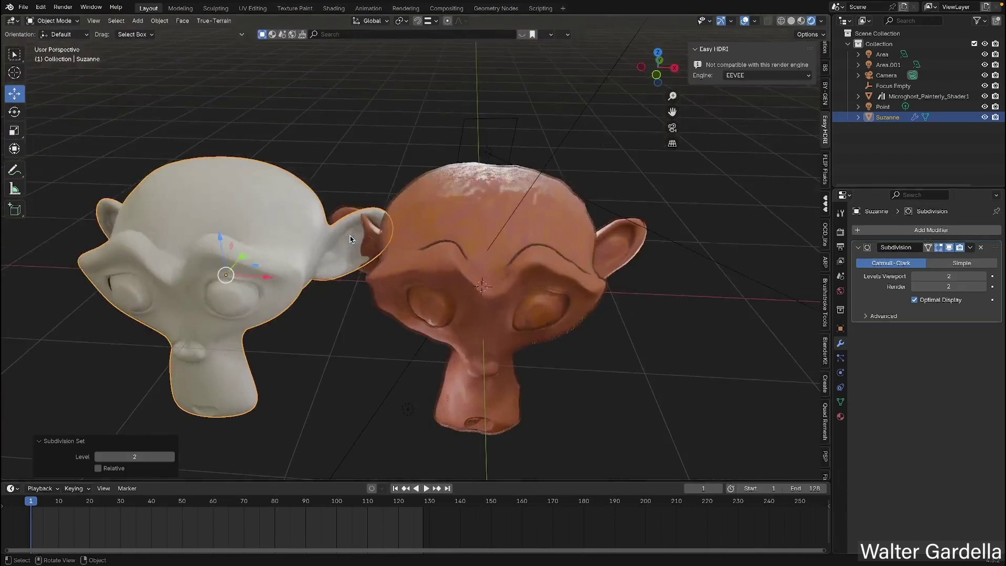
{"action": "left_click", "coordinate": [923, 260]}
{"action": "middle_click_drag", "start_coordinate": [514, 274], "coordinate": [528, 267]}
- Link the materials and copy the modifiers from the painterly shader head to the white Suzanne head
{"action": "left_click", "coordinate": [484, 265], "text": "shift"}
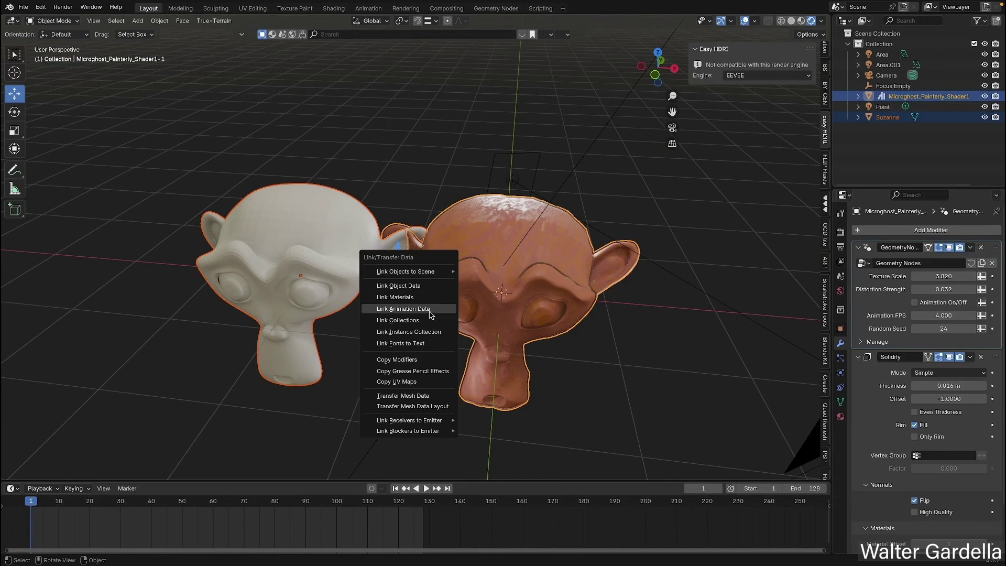
{"action": "left_click", "coordinate": [424, 299]}
{"action": "key", "text": "ctrl+l"}
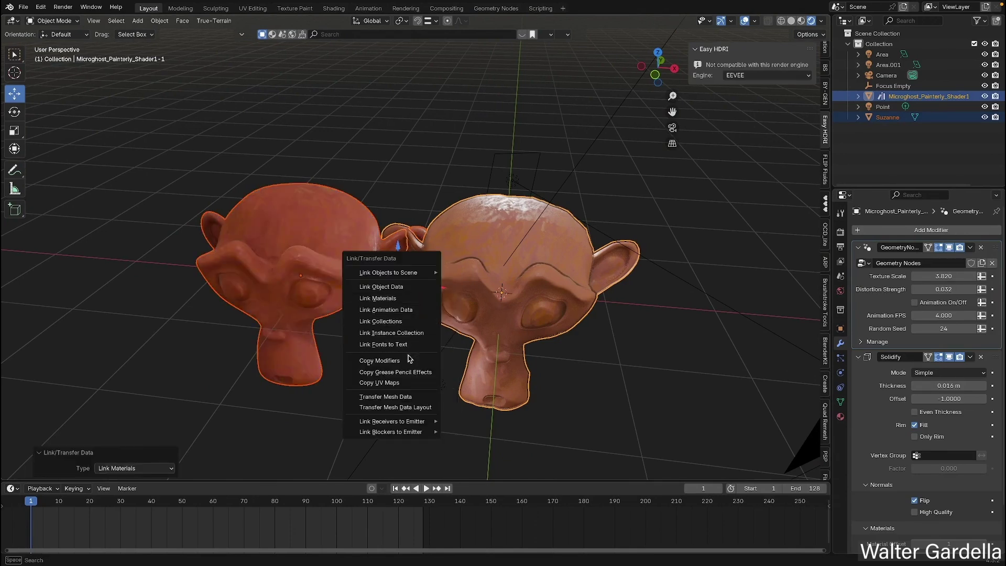
{"action": "left_click", "coordinate": [410, 360]}
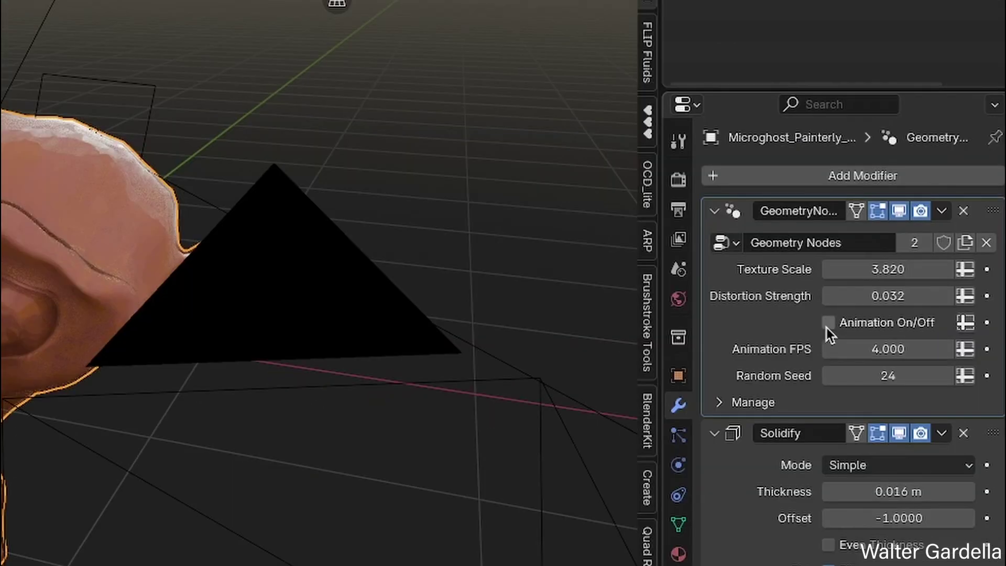
- Enable Animation On/Off in the painterly head's Geometry Nodes modifier and play the animation
{"action": "left_click", "coordinate": [826, 326]}
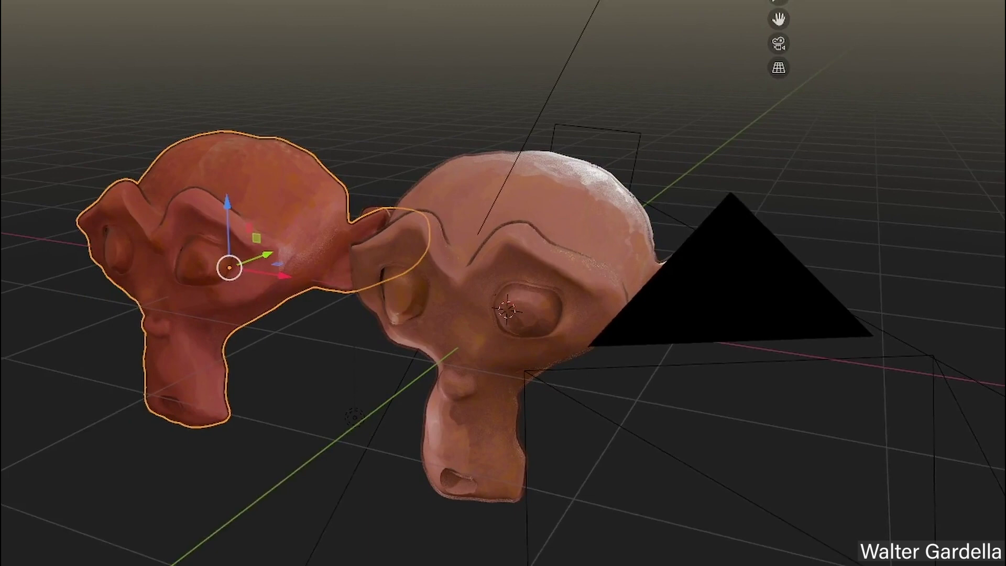
{"action": "key", "text": "space"}
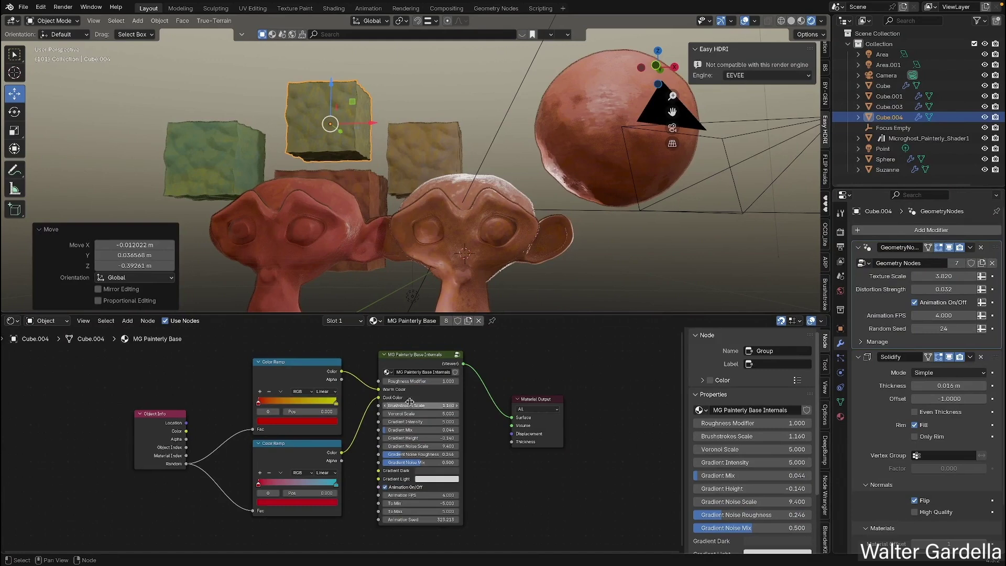
- Cut both Color Ramp links into the MG Painterly Base Internals node and change its Warm Color to a duller orange
{"action": "mouse_move", "coordinate": [373, 387]}
{"action": "left_mouse_down"}
{"action": "mouse_move", "coordinate": [382, 406]}
{"action": "mouse_move", "coordinate": [356, 413]}
{"action": "left_mouse_up"}
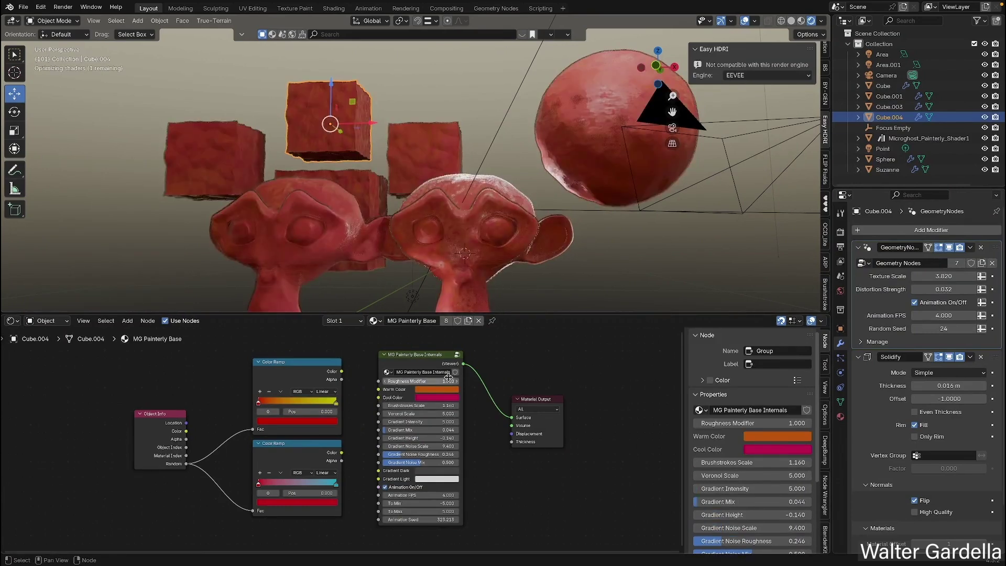
{"action": "left_click_drag", "start_coordinate": [438, 323], "coordinate": [448, 319]}
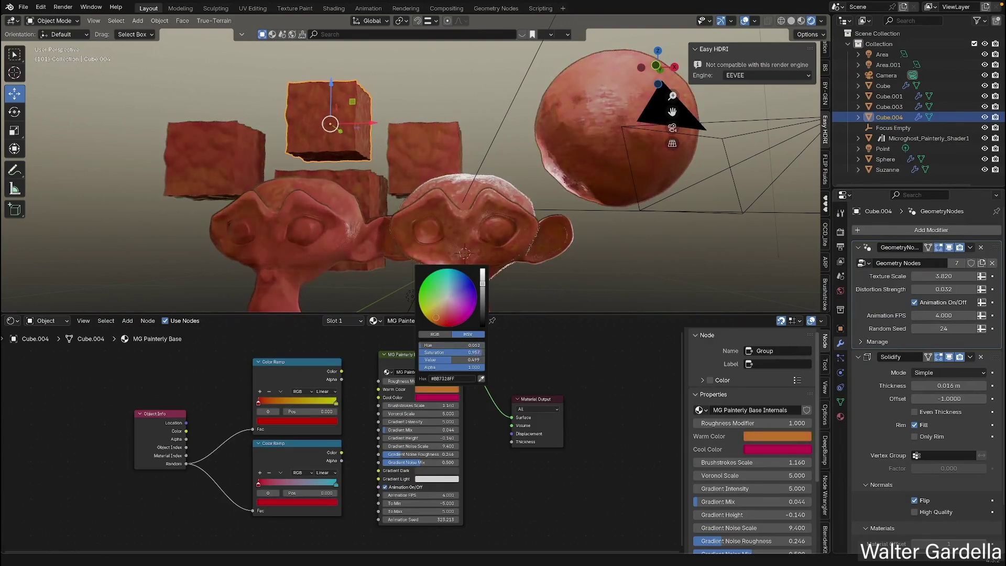
{"action": "scroll", "coordinate": [374, 423], "scroll_direction": "up", "scroll_amount": 2}
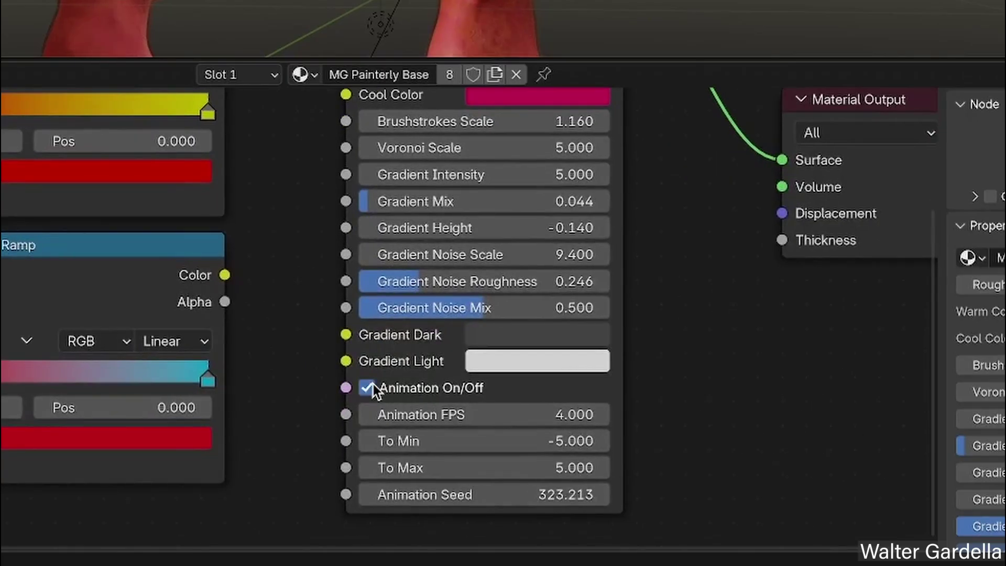
{"action": "scroll", "coordinate": [296, 204], "scroll_direction": "up", "scroll_amount": 5, "text": "shift"}
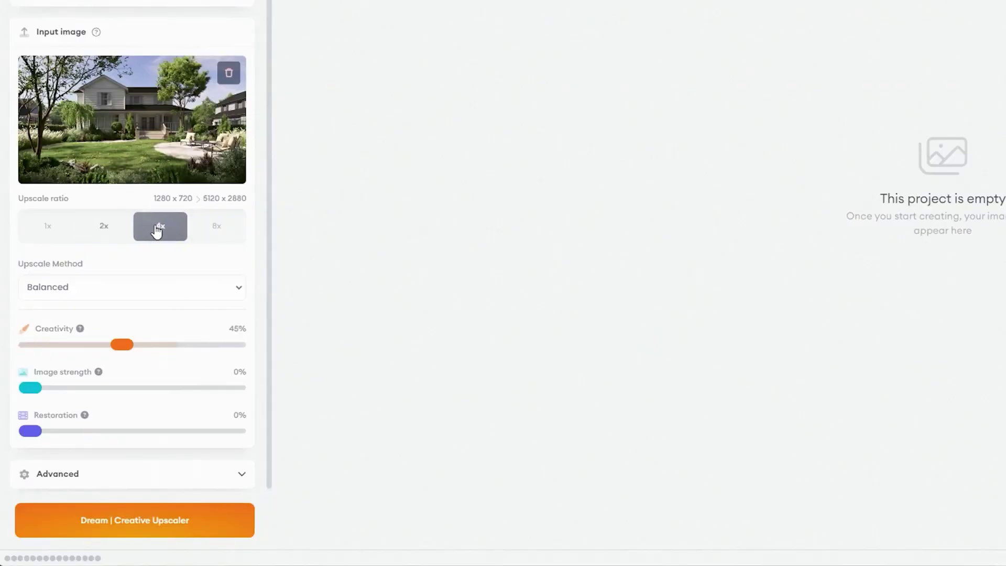
- Switch to Project Dream, run the Creative Upscaler at 4x on the garden house image, and open the result's comparison view
{"action": "left_click", "coordinate": [99, 542]}
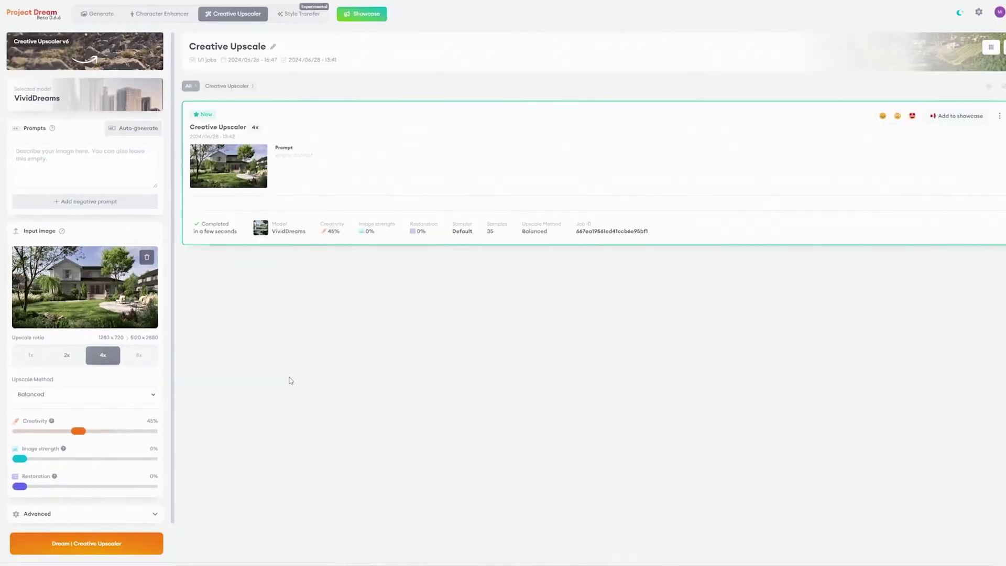
{"action": "left_click", "coordinate": [272, 262]}
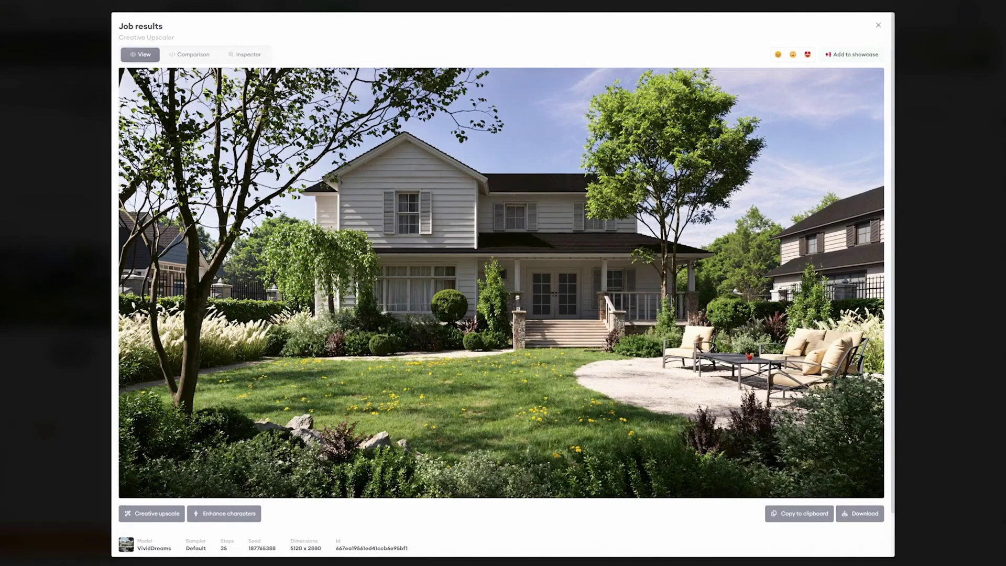
{"action": "left_click", "coordinate": [191, 54]}
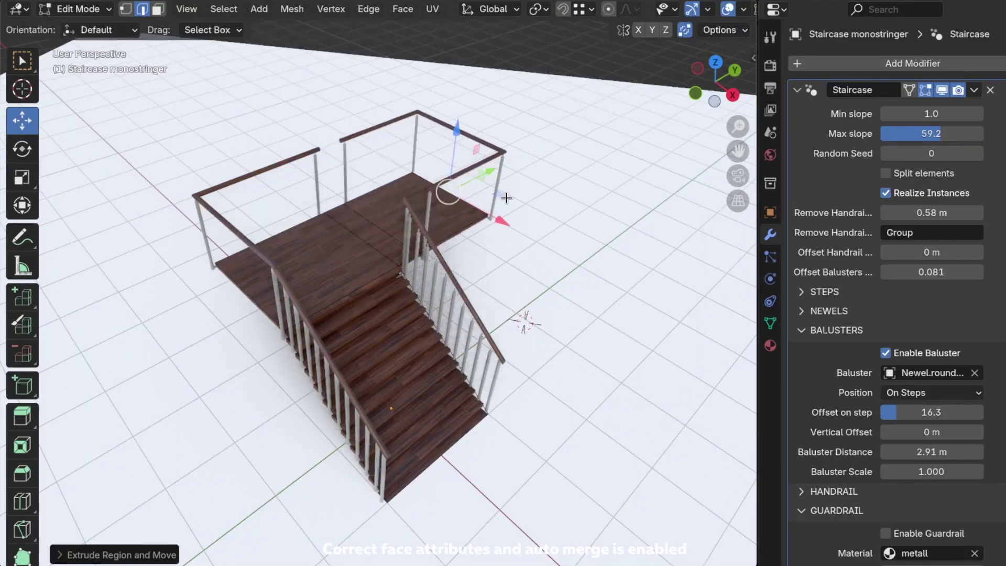
- Extrude a second flight from the staircase landing's edge and duplicate the landings and flights upward into a multi-storey staircase
{"action": "left_click_drag", "start_coordinate": [506, 198], "coordinate": [658, 202]}
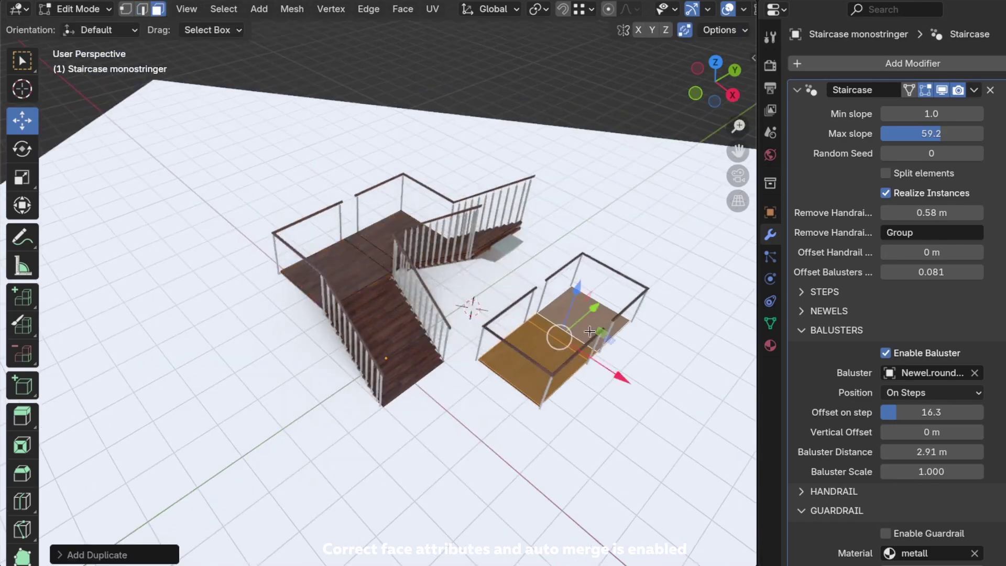
{"action": "key", "text": "g"}
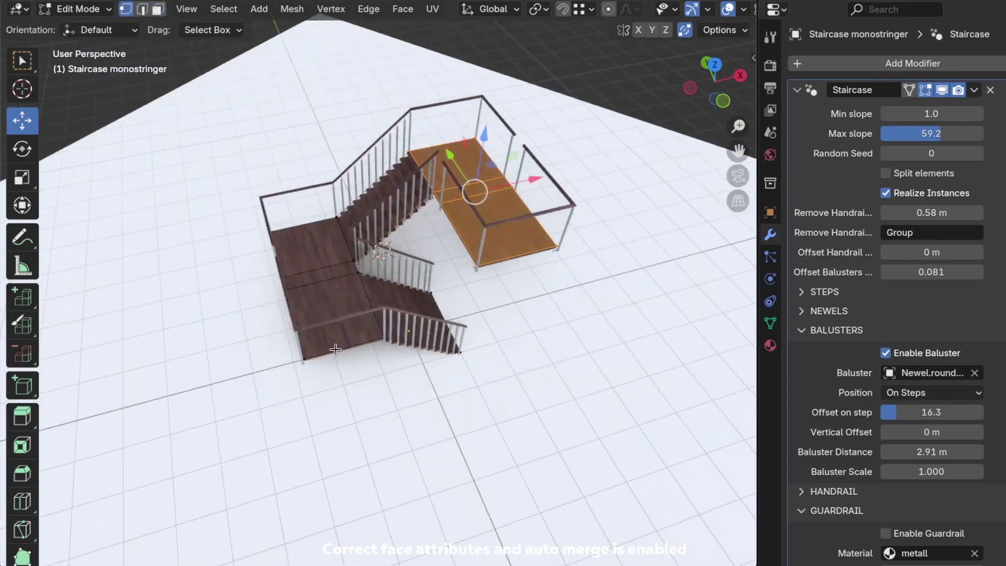
{"action": "key", "text": "s"}
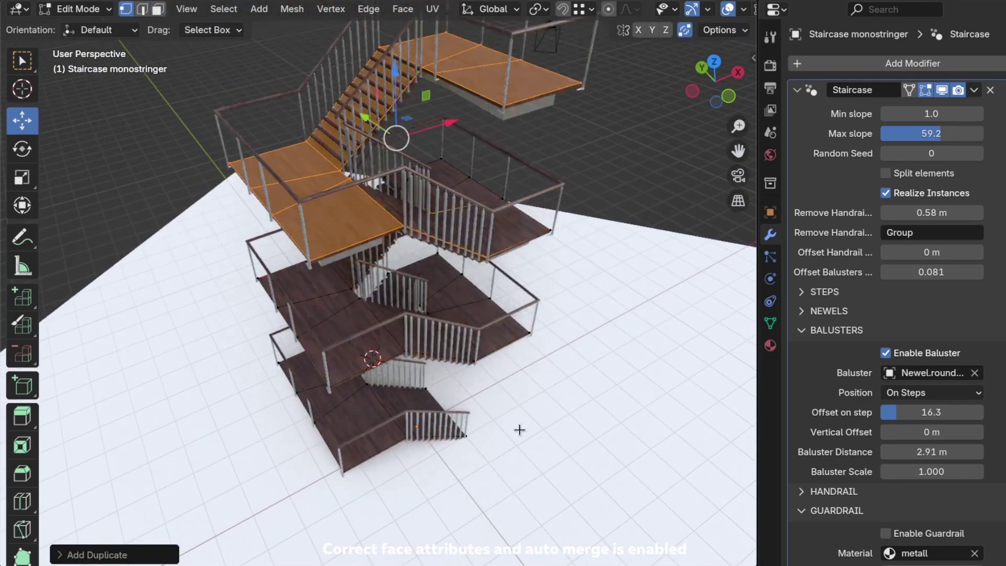
{"action": "mouse_move", "coordinate": [519, 430]}
{"action": "middle_mouse_down"}
{"action": "mouse_move", "coordinate": [404, 400]}
{"action": "mouse_move", "coordinate": [218, 161]}
{"action": "middle_mouse_up"}
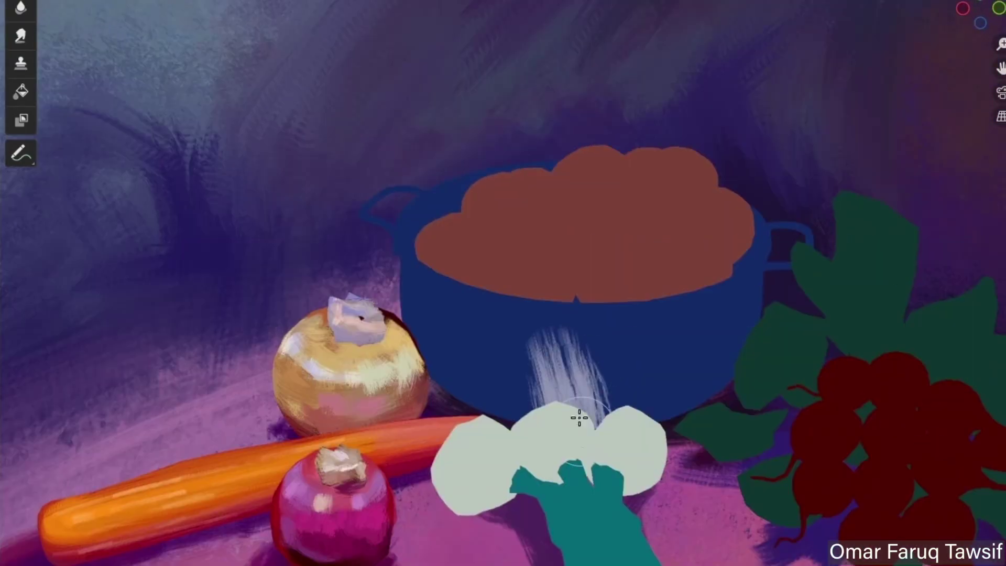
- Paint a pale brush stroke on the blue pot just above the white vegetables in the still life
{"action": "mouse_move", "coordinate": [579, 416]}
{"action": "left_mouse_down"}
{"action": "mouse_move", "coordinate": [538, 329]}
{"action": "mouse_move", "coordinate": [649, 370]}
{"action": "mouse_move", "coordinate": [558, 334]}
{"action": "mouse_move", "coordinate": [607, 313]}
{"action": "left_mouse_up"}
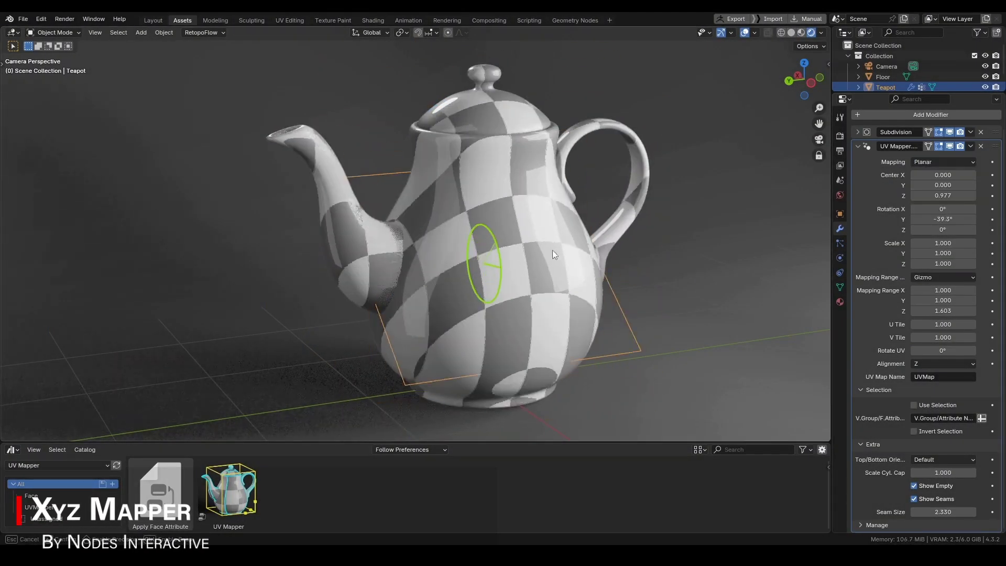
- Change the teapot's UV Mapper mapping to Cylindrical, Cylindrical (Cap) and finally Box
{"action": "left_click", "coordinate": [942, 162]}
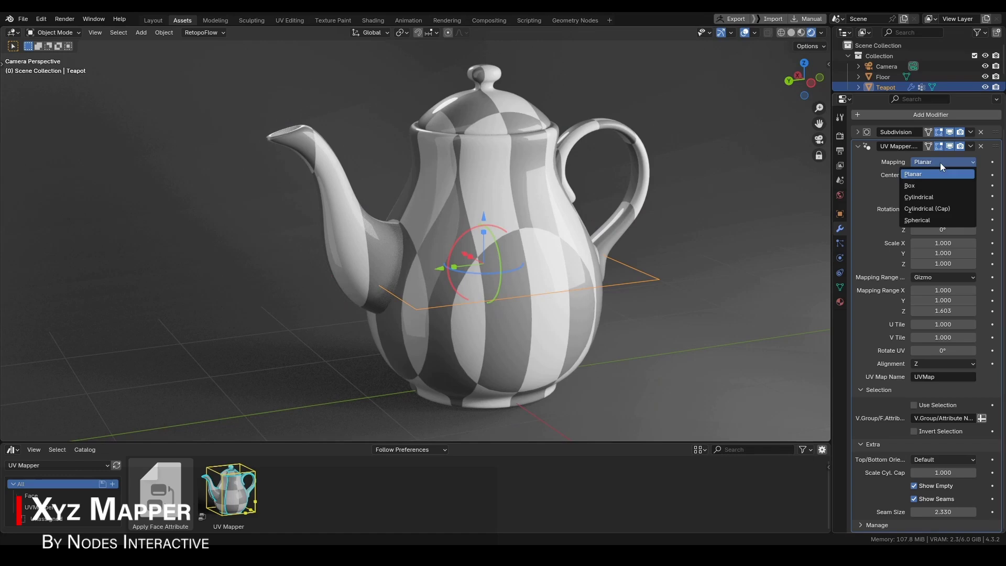
{"action": "left_click", "coordinate": [920, 197]}
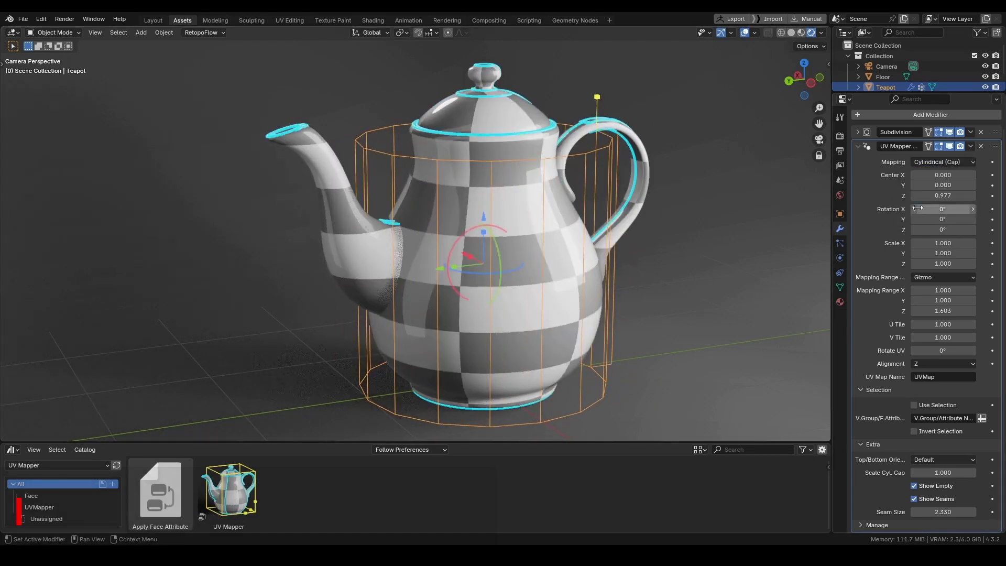
{"action": "left_click", "coordinate": [942, 162]}
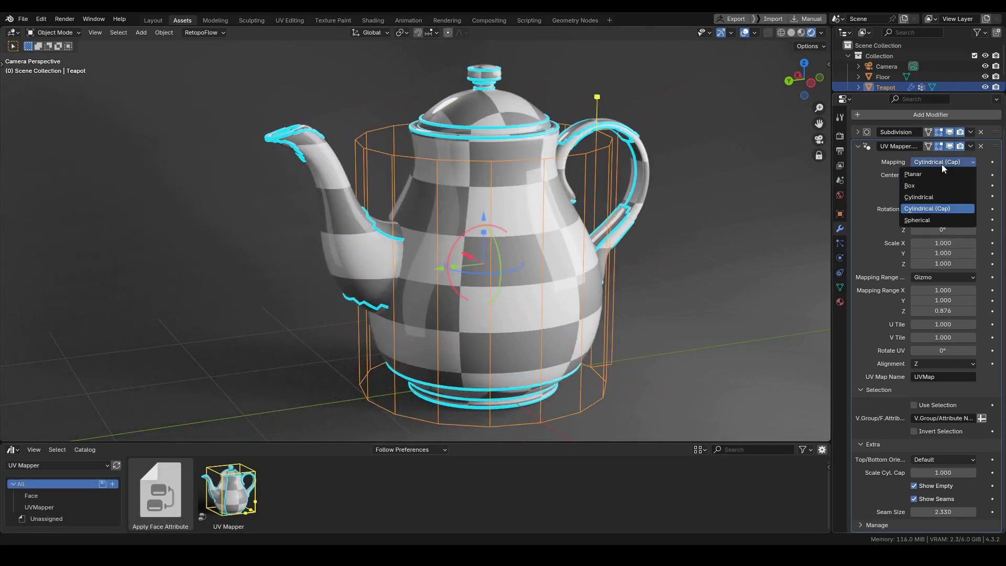
{"action": "left_click", "coordinate": [943, 162]}
{"action": "left_click", "coordinate": [938, 187]}
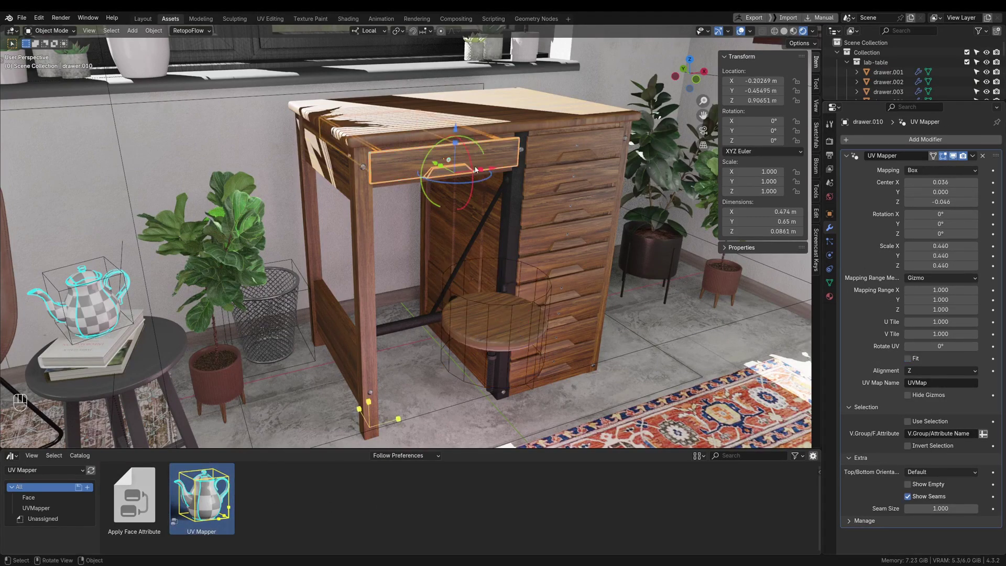
- Shift the desk drawer's box UV mapping to a Center Z of about -0.033 and select the round stool seat
{"action": "scroll", "coordinate": [476, 169], "scroll_direction": "up", "scroll_amount": 5}
{"action": "left_click_drag", "start_coordinate": [506, 164], "coordinate": [505, 163]}
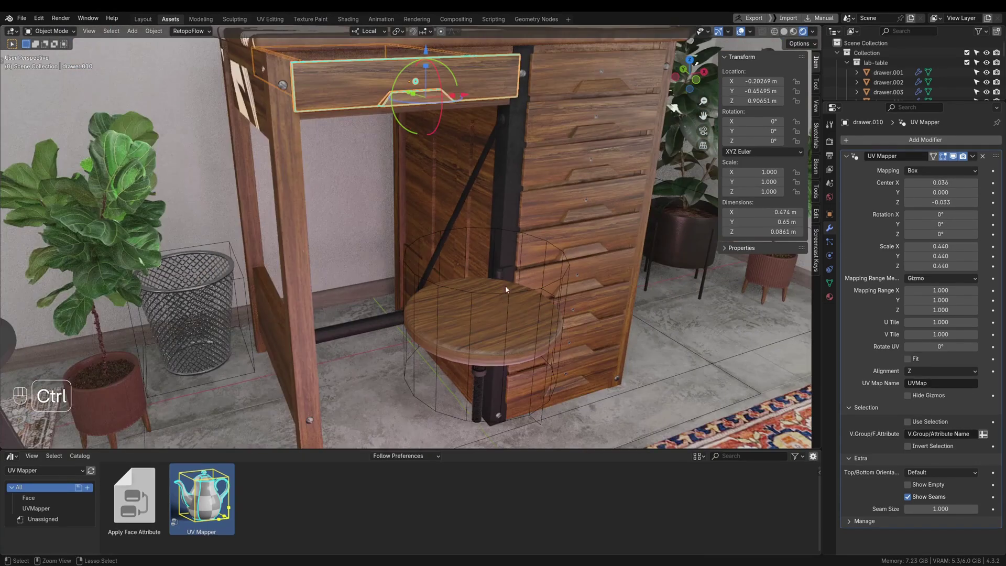
{"action": "left_click", "coordinate": [483, 343]}
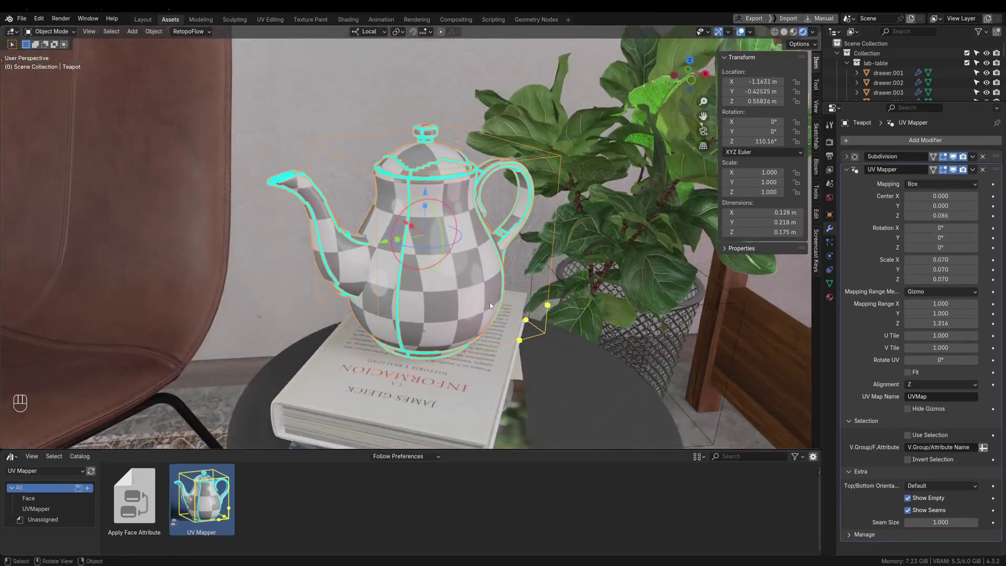
- Switch the UV Mapper mapping of the teapot on the books to Planar and on to Spherical
{"action": "middle_click_drag", "start_coordinate": [490, 305], "coordinate": [490, 316], "text": "ctrl"}
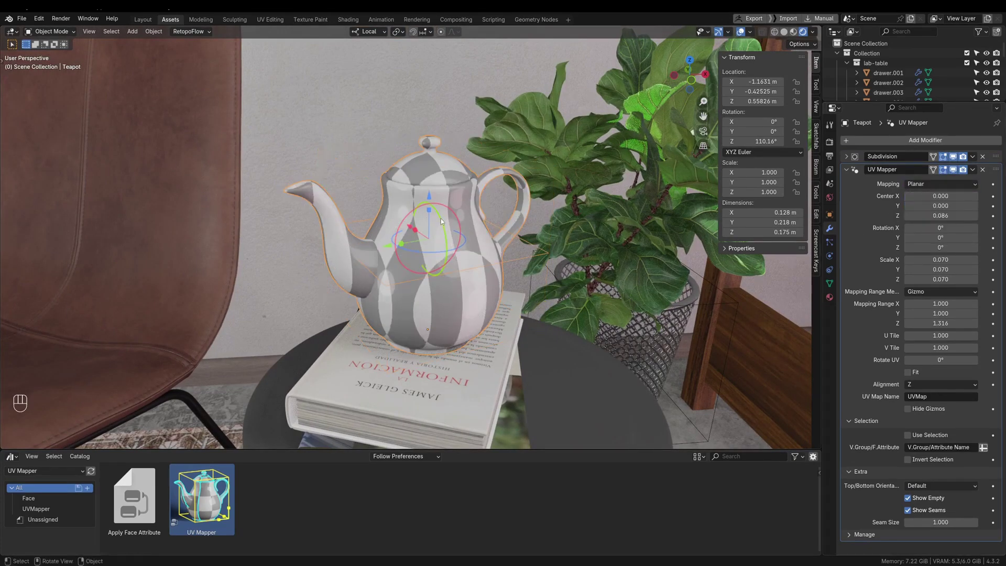
{"action": "key", "text": "Escape"}
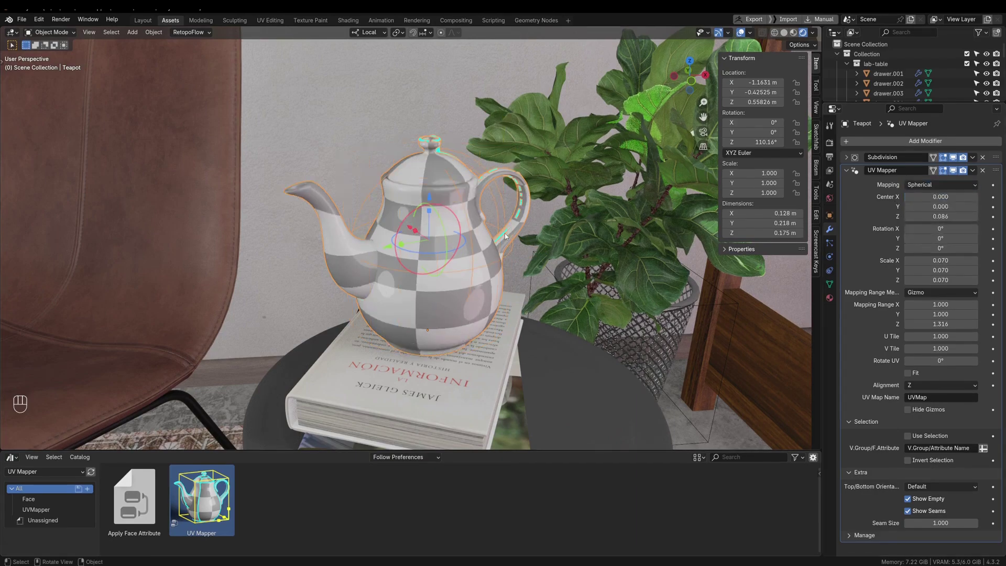
- Stretch the floor plane's planar UV mapping along X to a scale of about 1.138
{"action": "middle_click_drag", "start_coordinate": [505, 236], "coordinate": [586, 324]}
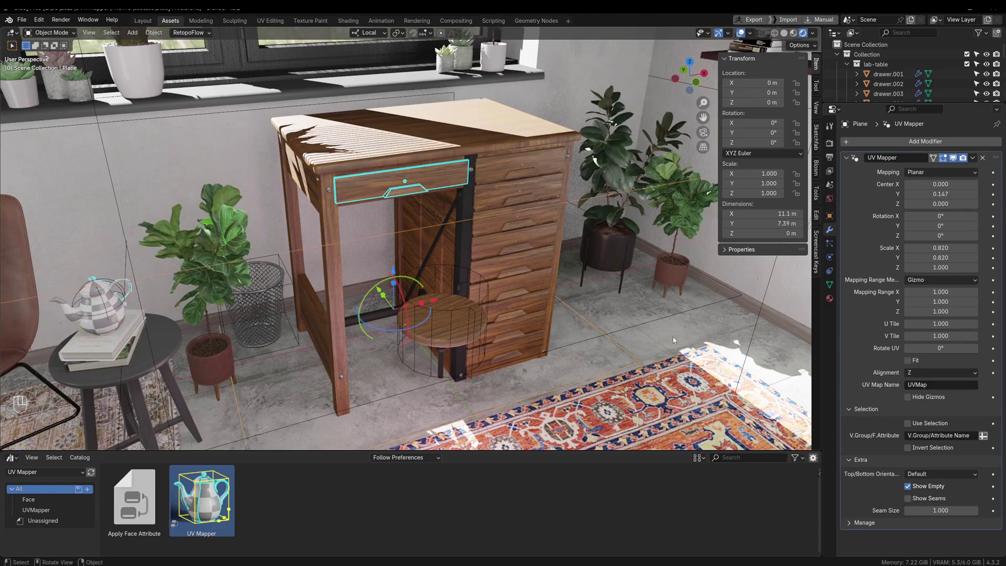
{"action": "left_click_drag", "start_coordinate": [586, 268], "coordinate": [456, 303]}
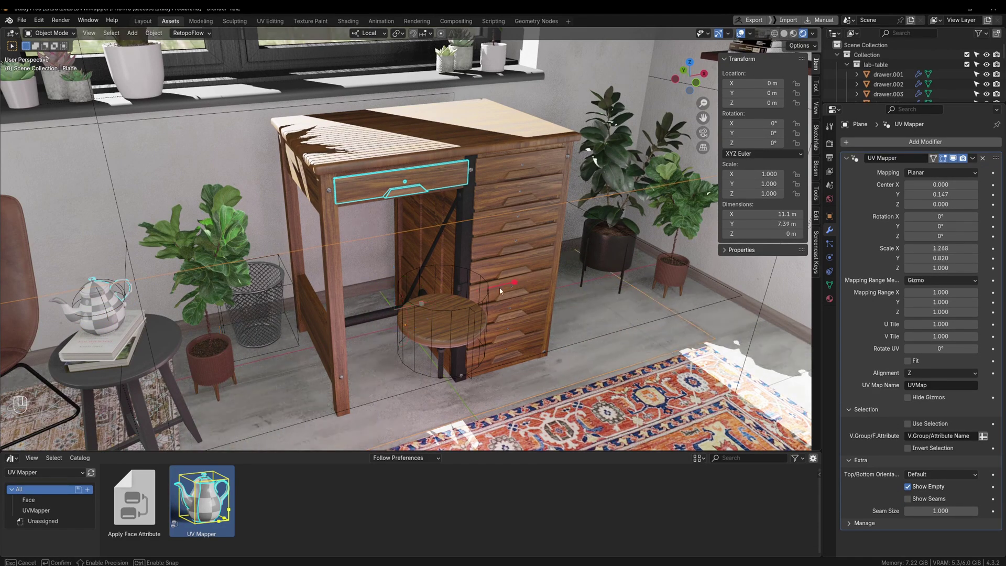
{"action": "mouse_move", "coordinate": [456, 303]}
{"action": "middle_mouse_down", "text": "shift"}
{"action": "mouse_move", "coordinate": [510, 341]}
{"action": "mouse_move", "coordinate": [461, 319]}
{"action": "middle_mouse_up", "text": "shift"}
{"action": "scroll", "coordinate": [437, 308], "scroll_direction": "up", "scroll_amount": 3}
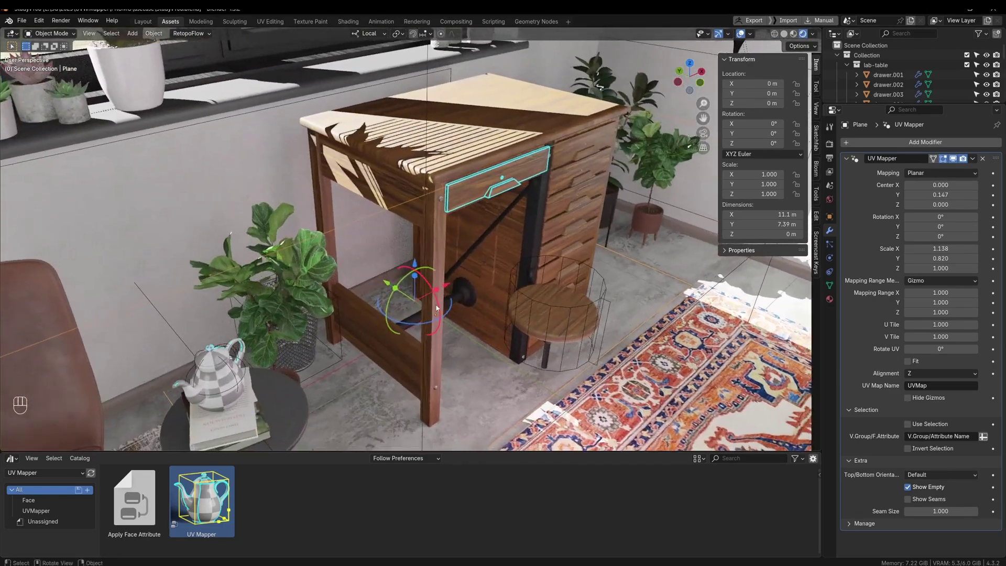
{"action": "middle_click_drag", "start_coordinate": [283, 255], "coordinate": [393, 259], "text": "shift"}
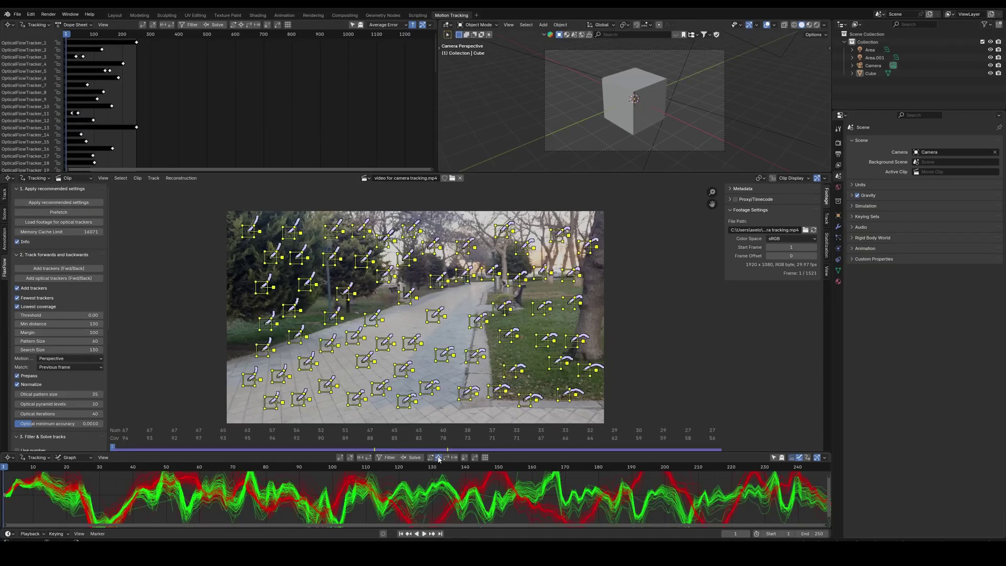
- Filter the optical flow trackers of the park path footage and play the shot with the subdivided ground mesh
{"action": "scroll", "coordinate": [34, 366], "scroll_direction": "down", "scroll_amount": 5}
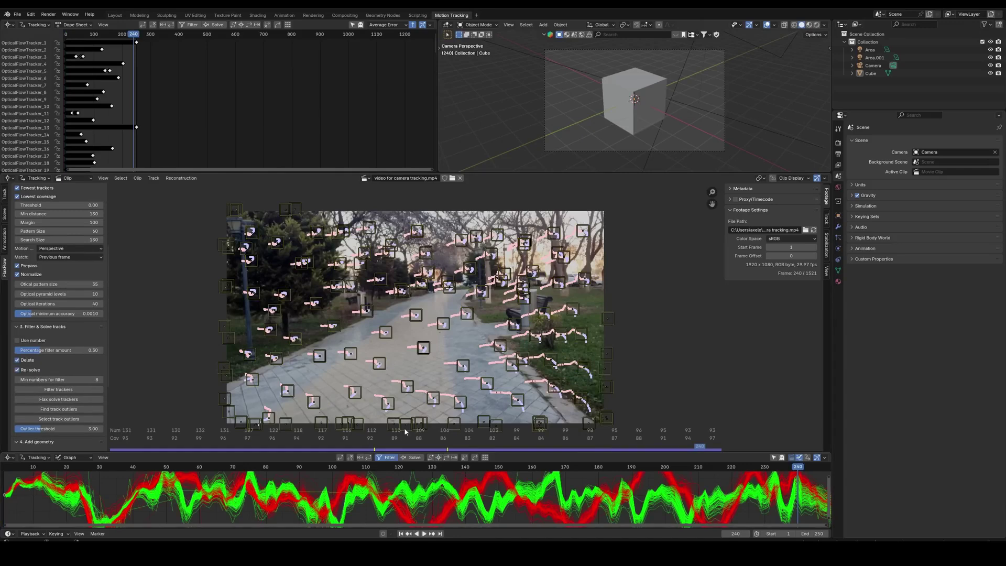
{"action": "left_click", "coordinate": [391, 459]}
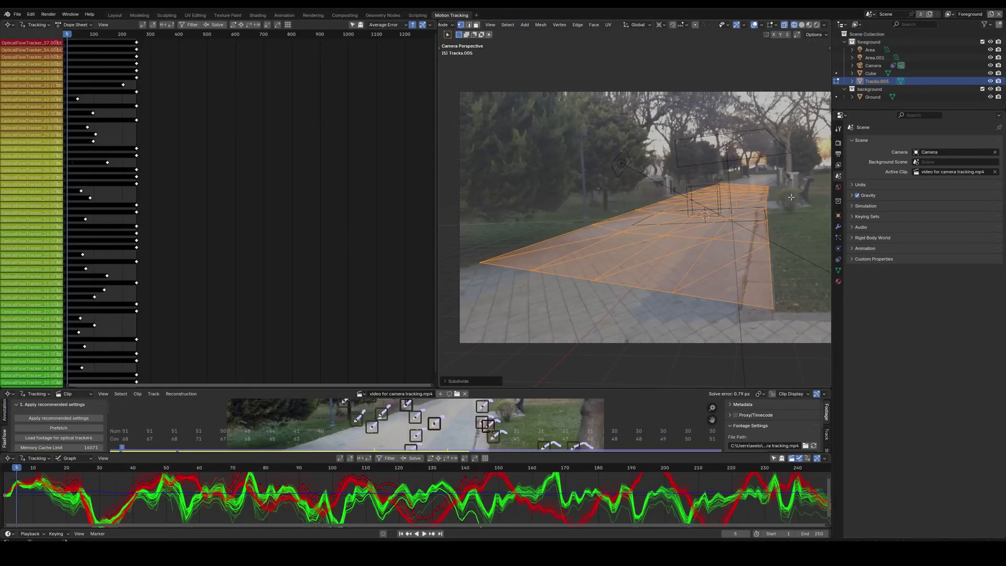
{"action": "key", "text": "space"}
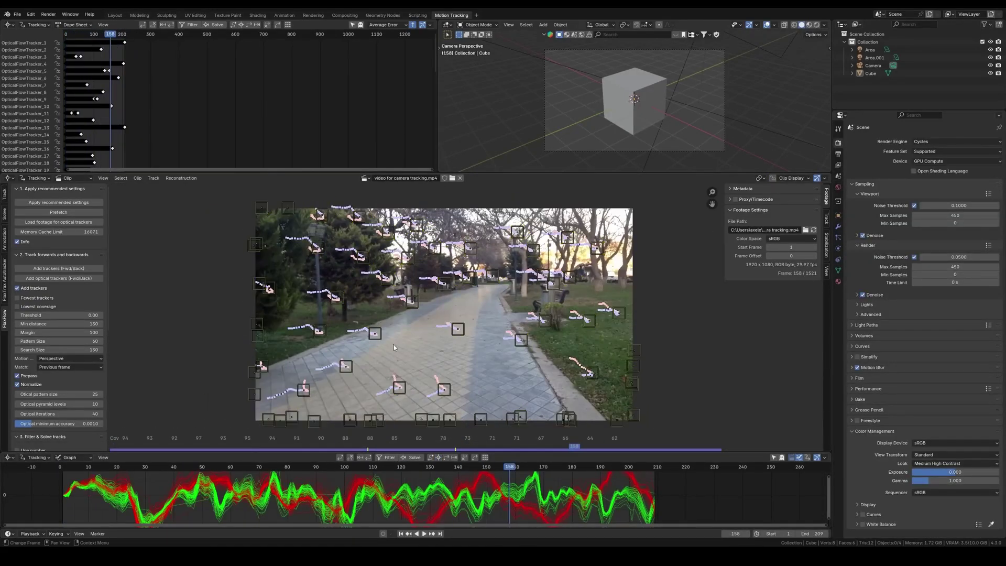
{"action": "key", "text": "l"}
{"action": "scroll", "coordinate": [394, 344], "scroll_direction": "up", "scroll_amount": 5}
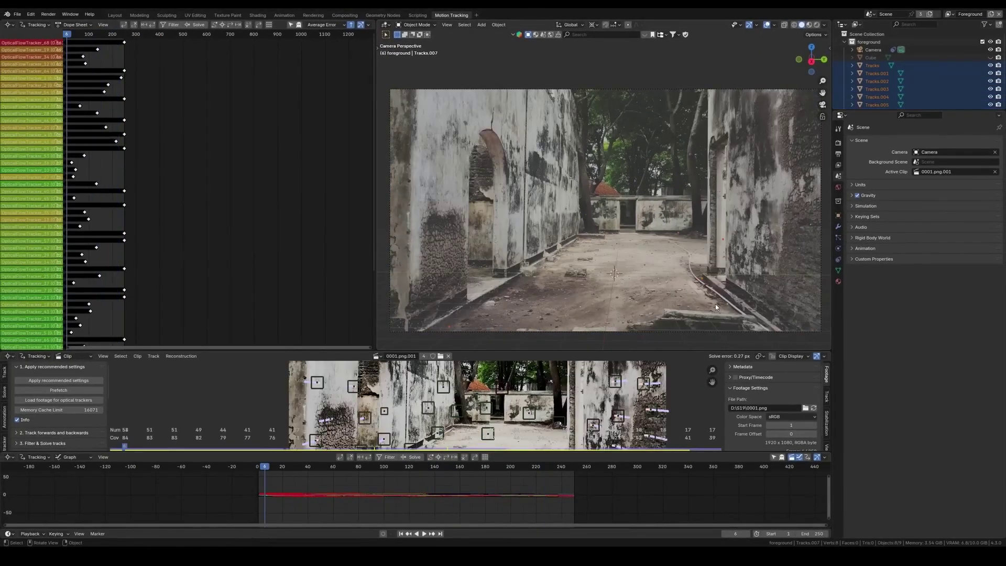
- Join the track points of the ruined courtyard footage into a single subdivided ground mesh
{"action": "middle_click_drag", "start_coordinate": [715, 304], "coordinate": [677, 300]}
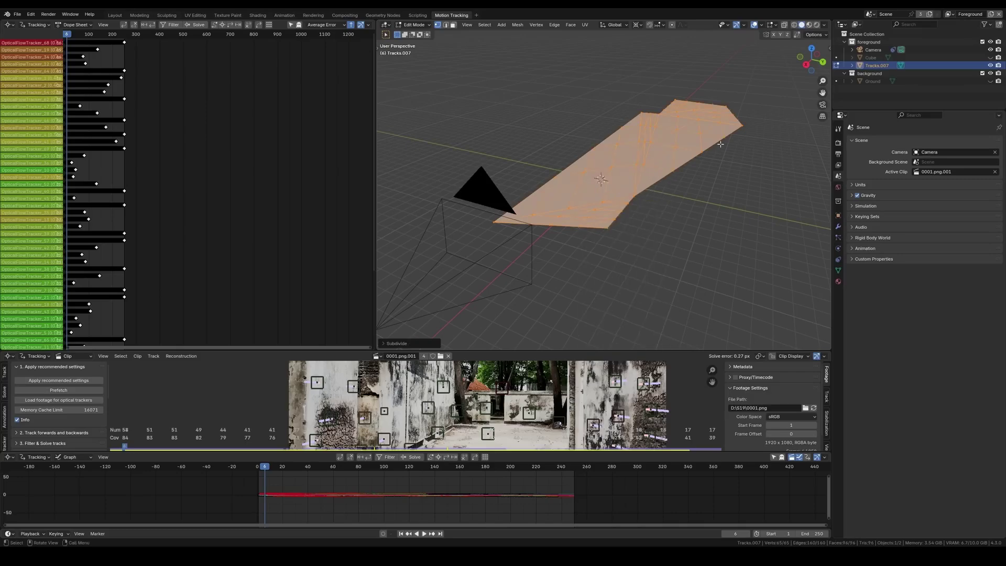
- View the ruined courtyard's subdivided ground mesh through the camera
{"action": "key", "text": "KP_0"}
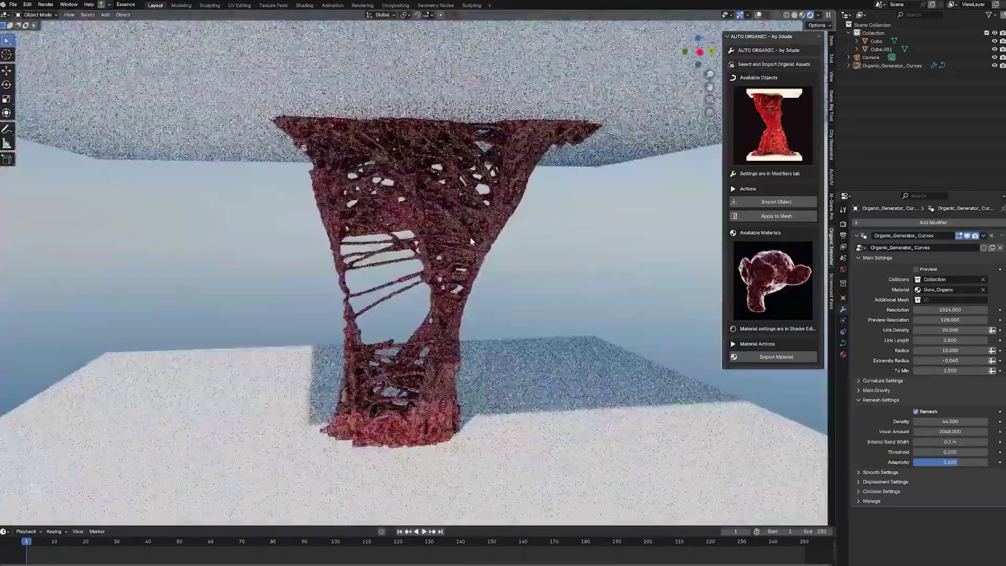
- Open the smooth settings of the red organic curves generator's modifier
{"action": "left_click", "coordinate": [888, 472]}
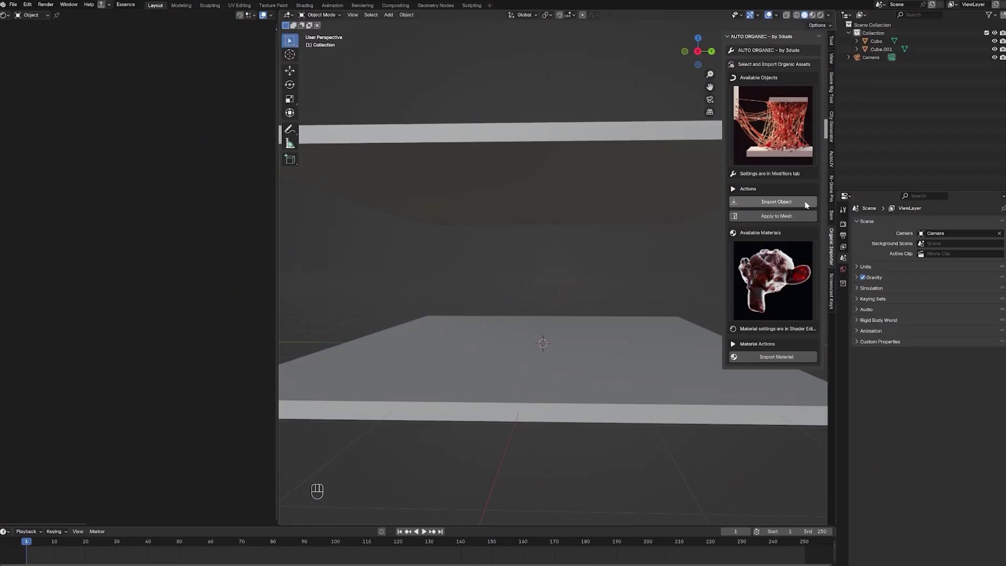
- Import the organic nets generator between the two slabs and set its collisions to Collection
{"action": "left_click", "coordinate": [806, 204]}
{"action": "scroll", "coordinate": [641, 329], "scroll_direction": "down", "scroll_amount": 3}
{"action": "key", "text": "s"}
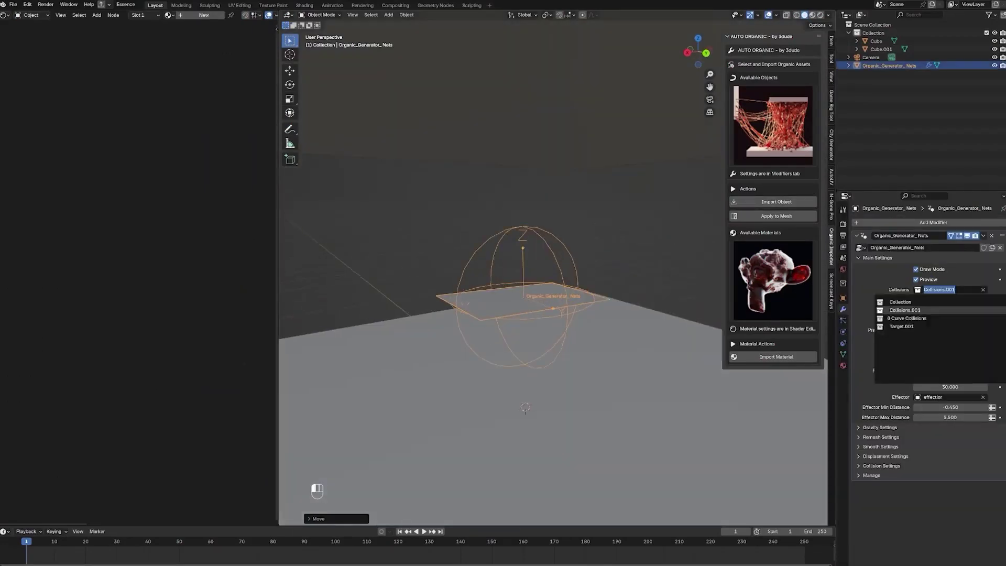
{"action": "key", "text": "Tab"}
{"action": "key", "text": "Tab"}
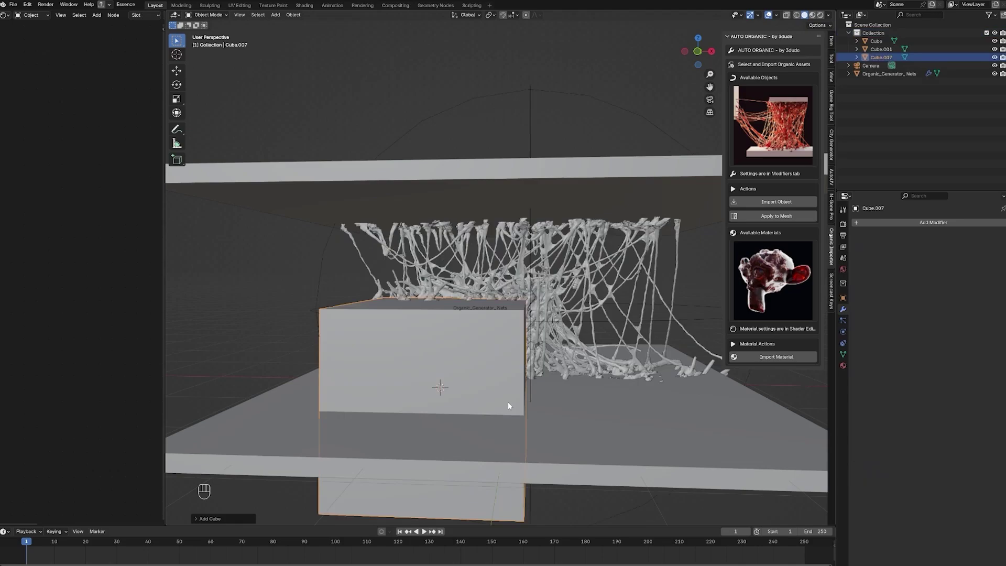
- Reposition the added cube among the nets between the slabs and delete the floor slab
{"action": "key", "text": "g"}
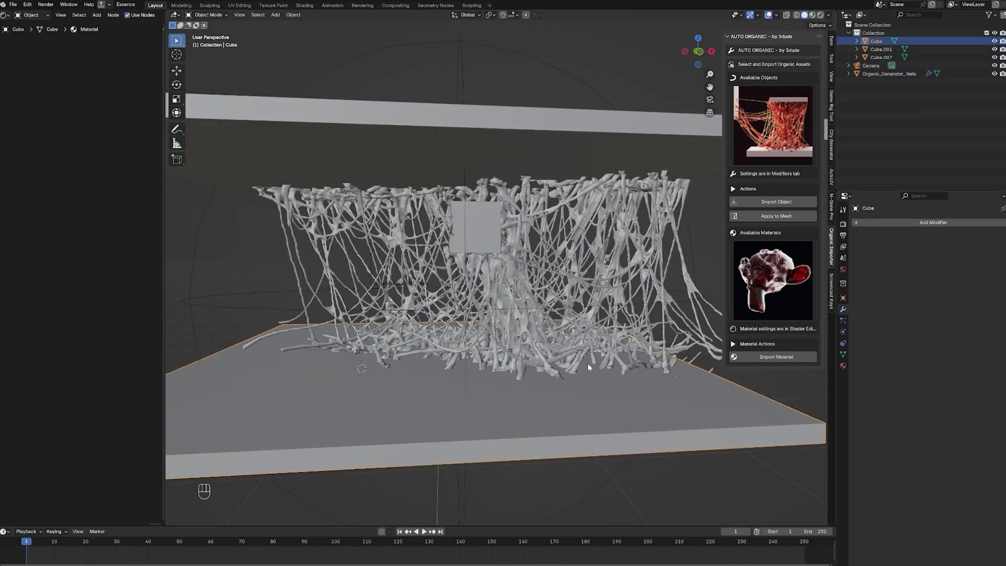
{"action": "key", "text": "Delete"}
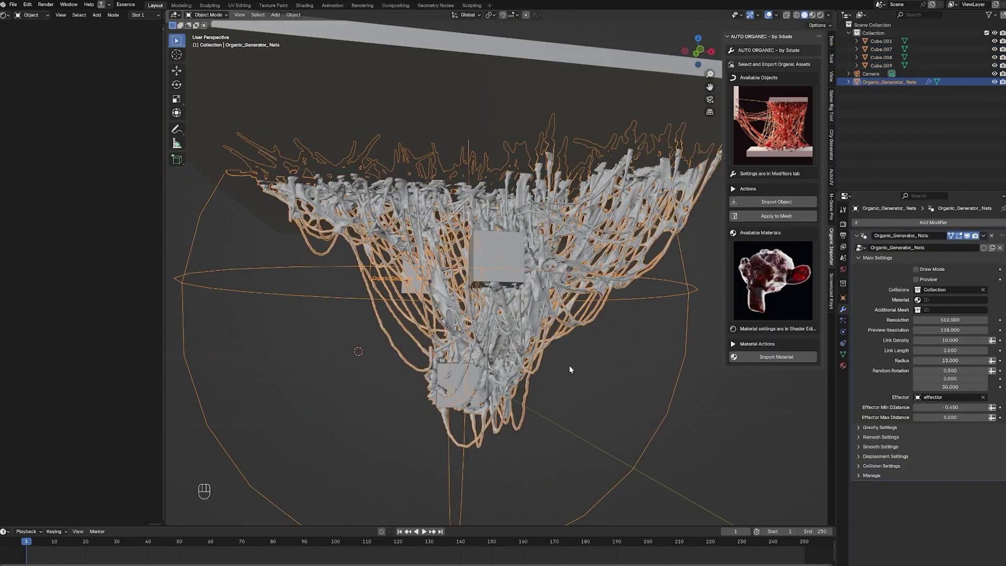